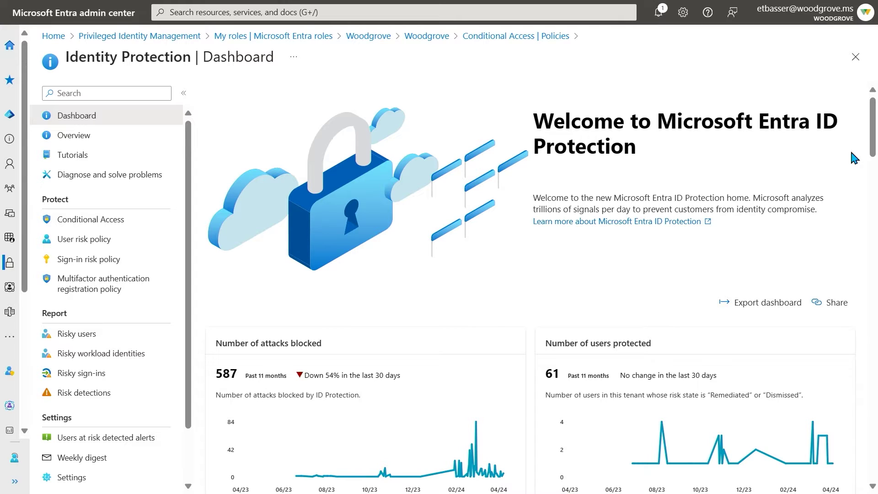
Step: Scroll past the welcome banner until the attacks chart shows 99% (127) blocked and 1% not remediated
scroll(850, 153, "down", 5)
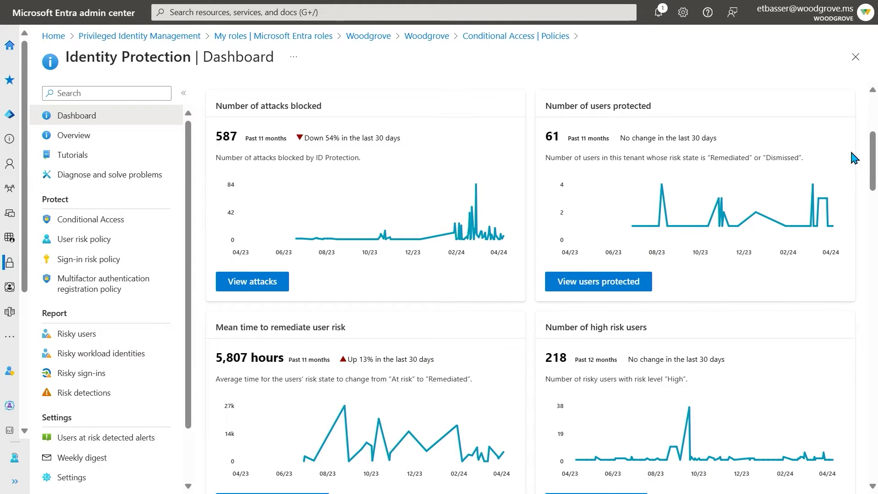
scroll(851, 152, "down", 1)
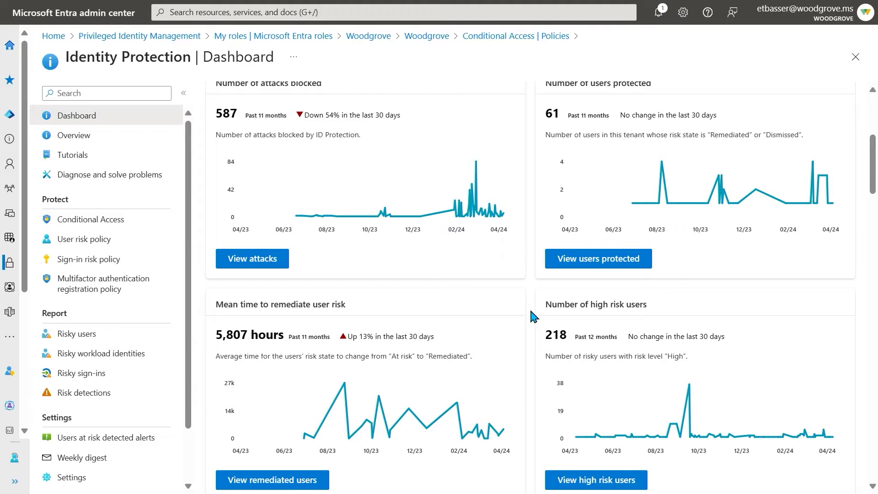
mouse_move(455, 407)
Step: Open the risk detections behind the Detected Offline valid-account attacks, then return to the dashboard
scroll(523, 410, "down", 3)
scroll(816, 358, "down", 6)
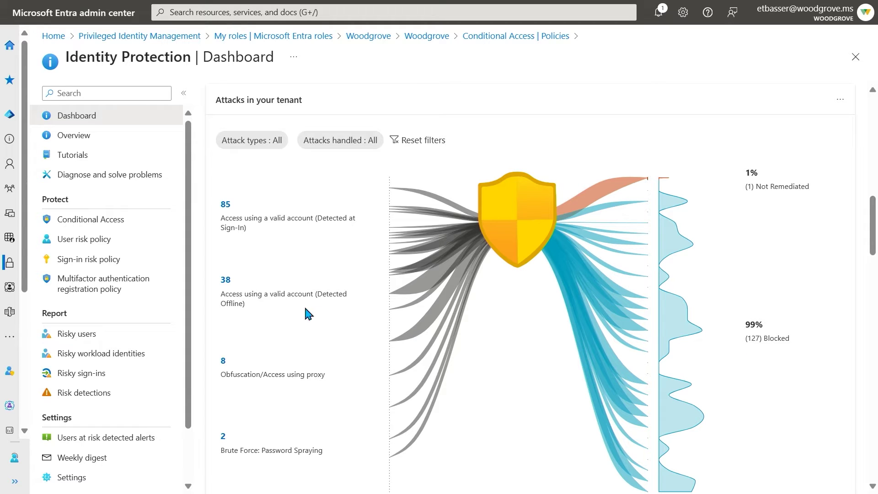
left_click_drag(227, 294, 310, 295)
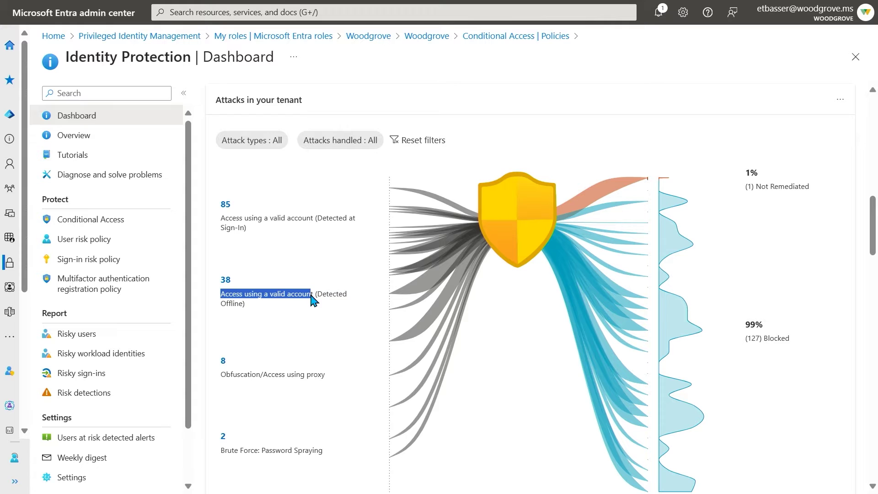
left_click(225, 279)
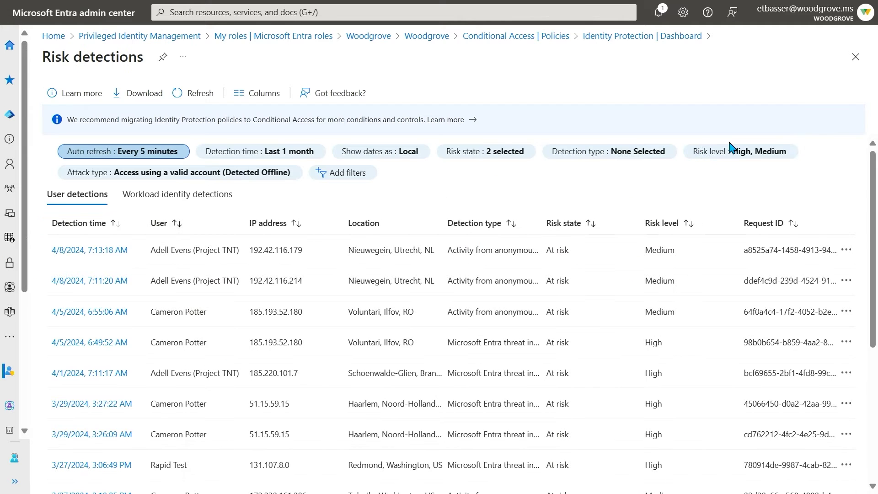
left_click(853, 57)
Step: Highlight the Not Remediated and Blocked shares of the Attacks in your tenant chart
left_click_drag(809, 170, 754, 171)
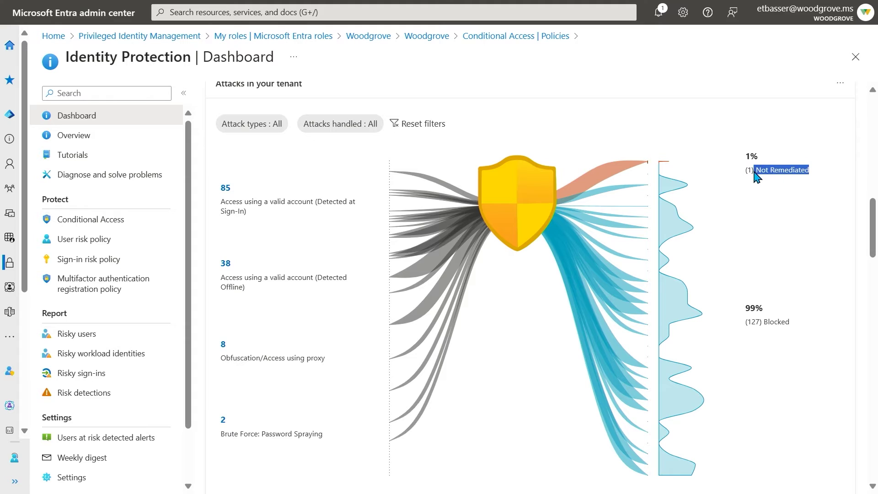
double_click(774, 322)
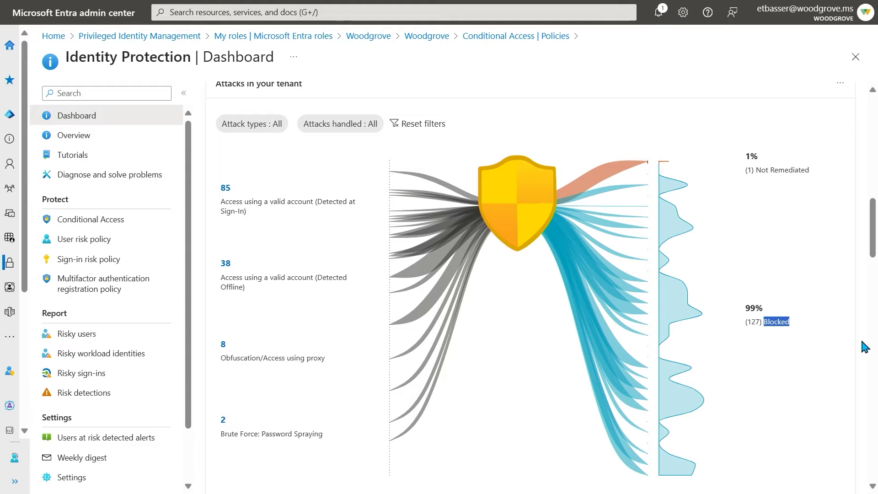
scroll(850, 357, "down", 7)
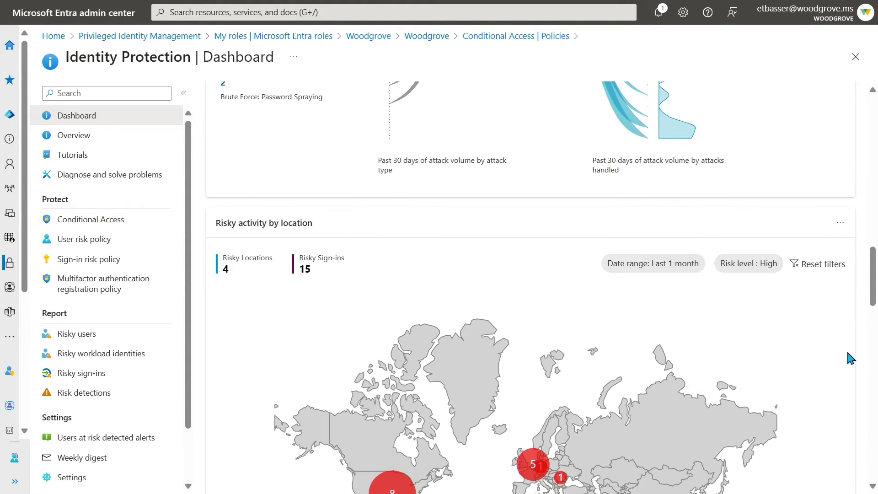
Step: Check the location map's date range and risk level filters, leaving Last 1 month and High unchanged
scroll(847, 352, "down", 3)
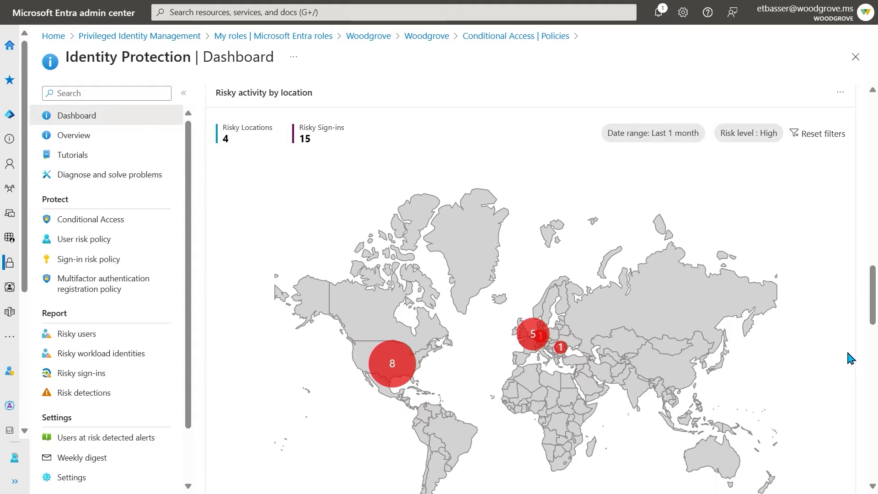
left_click(692, 135)
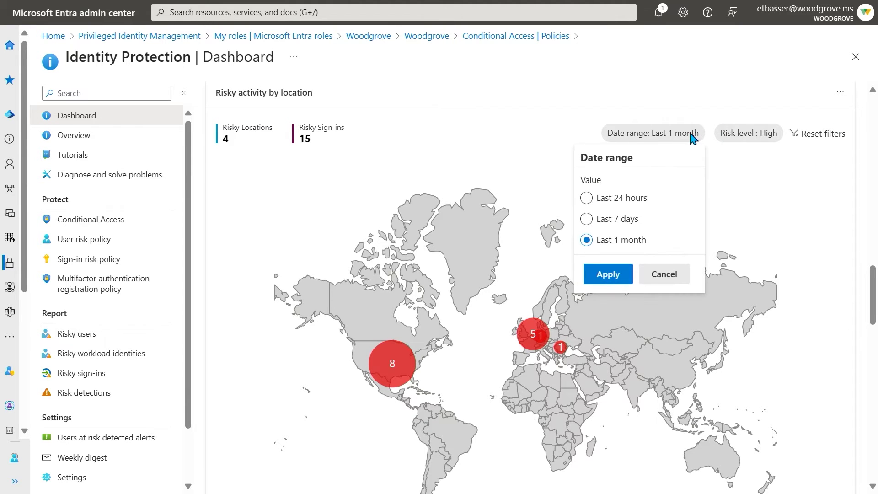
left_click(739, 142)
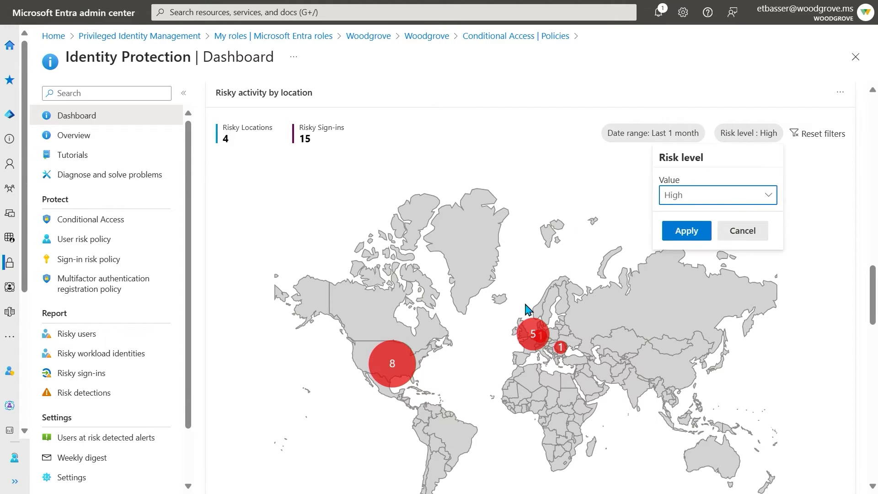
left_click(538, 337)
mouse_move(393, 364)
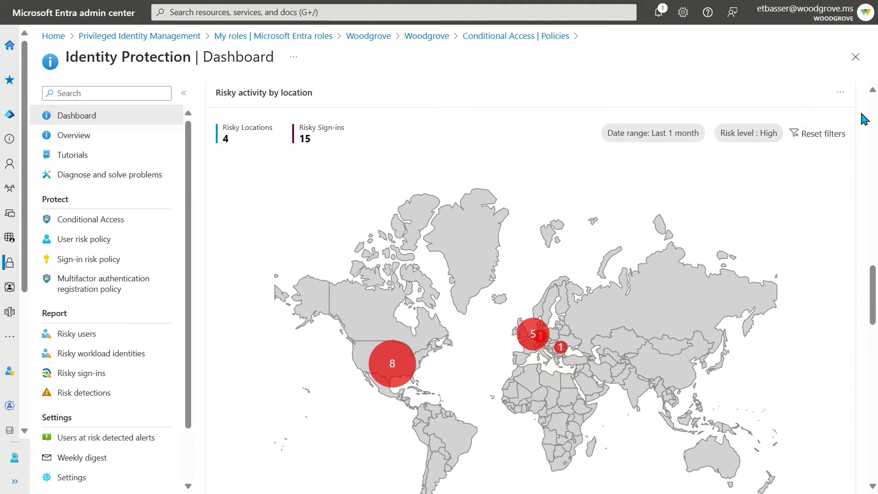
Step: Review the Recent activity detailed view, then see all risk exposure recommendations
scroll(864, 118, "down", 10)
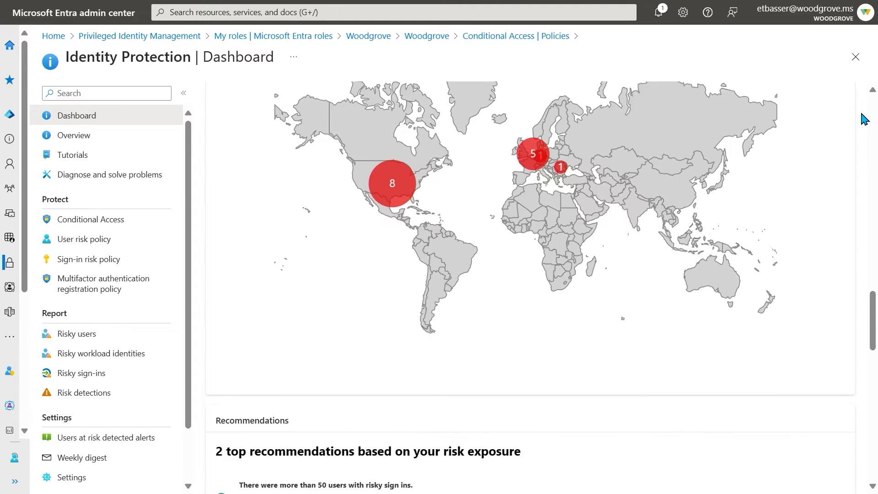
scroll(864, 119, "down", 1)
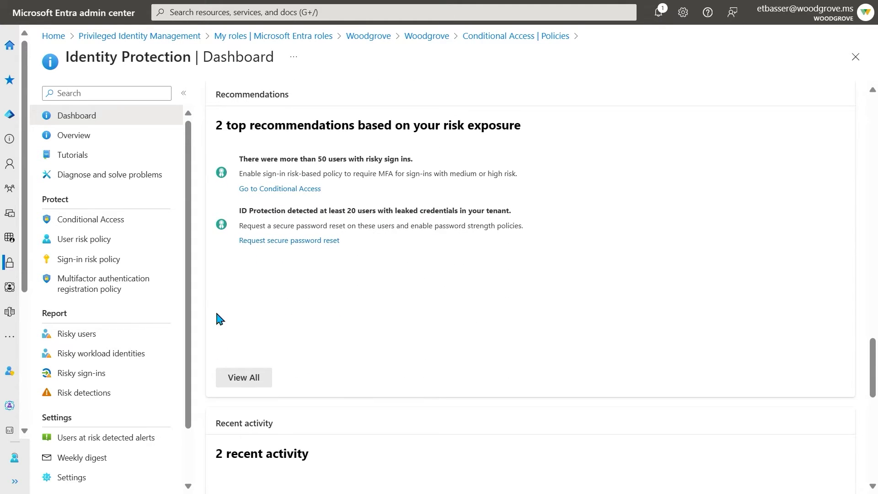
scroll(215, 309, "down", 6)
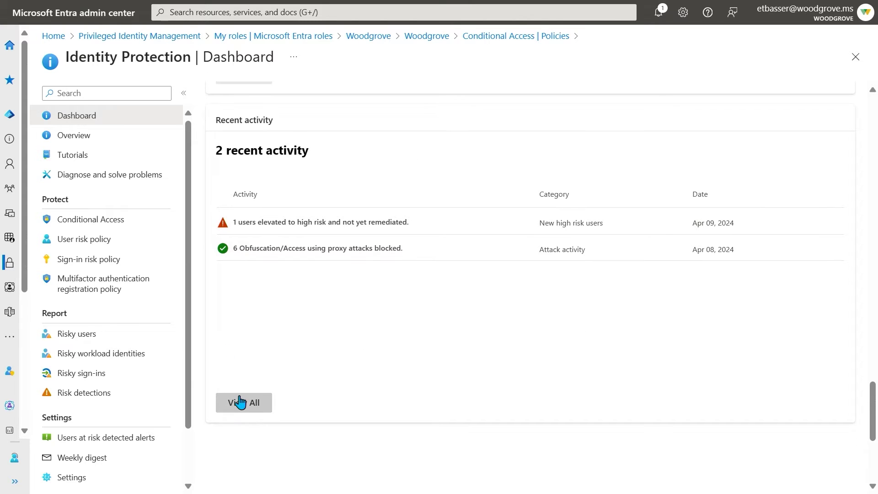
left_click(240, 402)
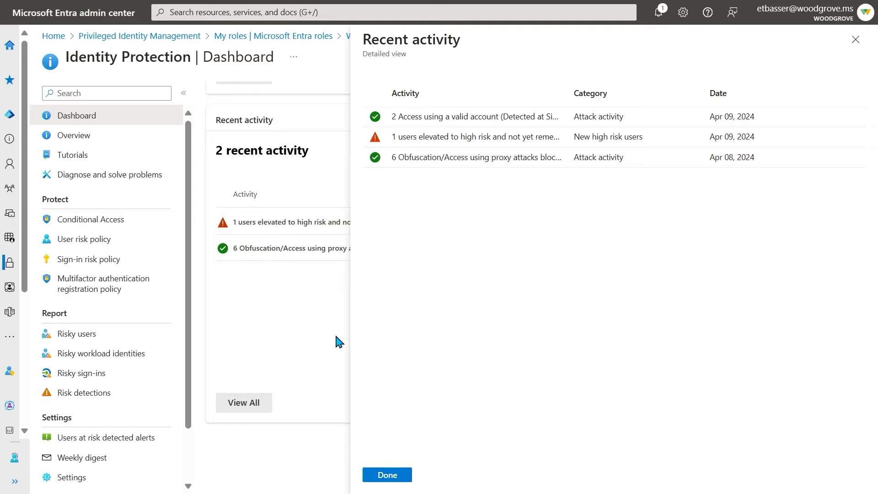
left_click(855, 40)
scroll(591, 218, "up", 4)
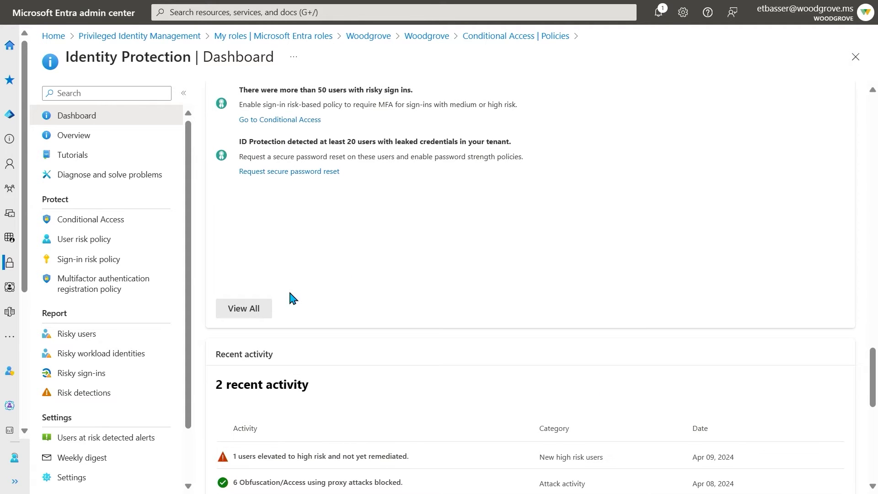
left_click(256, 308)
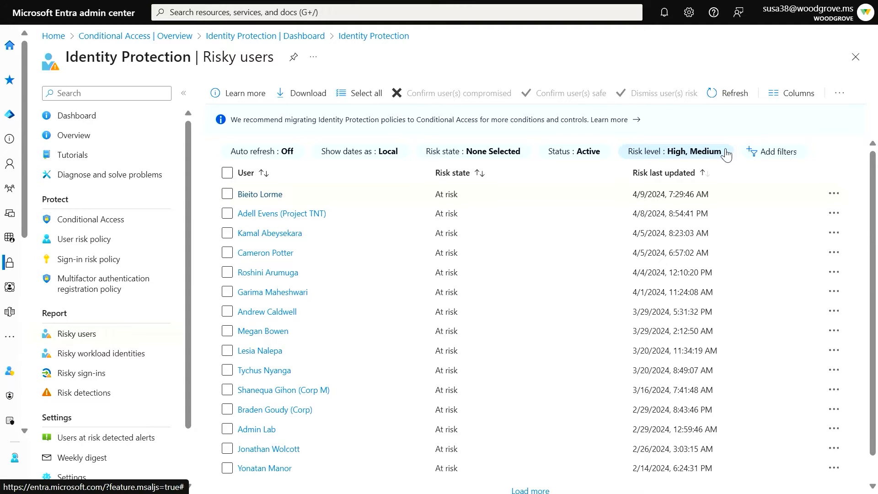
Step: Filter the risky users list to High risk level only, dropping Medium
left_click(725, 153)
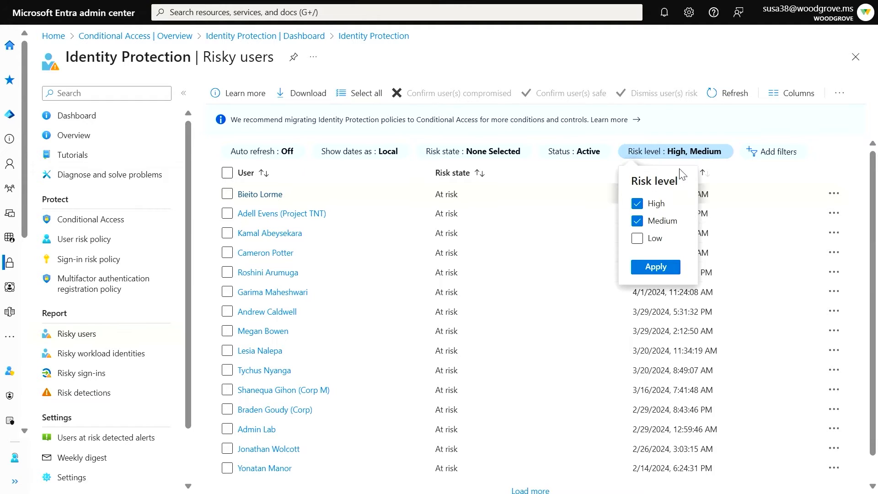
left_click(637, 222)
left_click(665, 269)
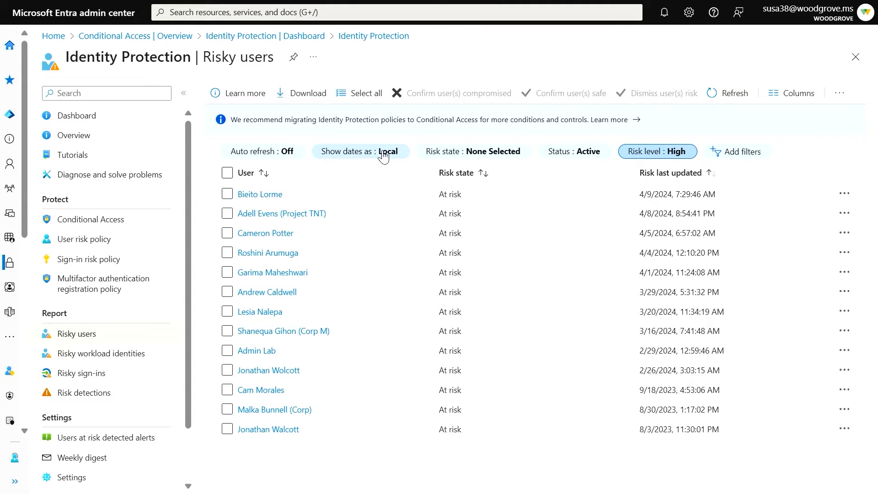
Step: Review the first risky user's basic info, risky sign-ins, unlinked detections and risk history, then summarize with Copilot
left_click(260, 194)
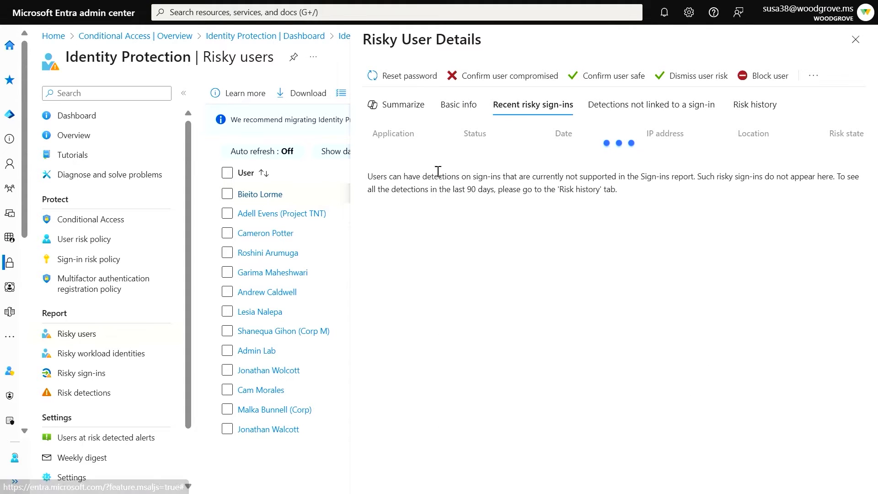
left_click(458, 108)
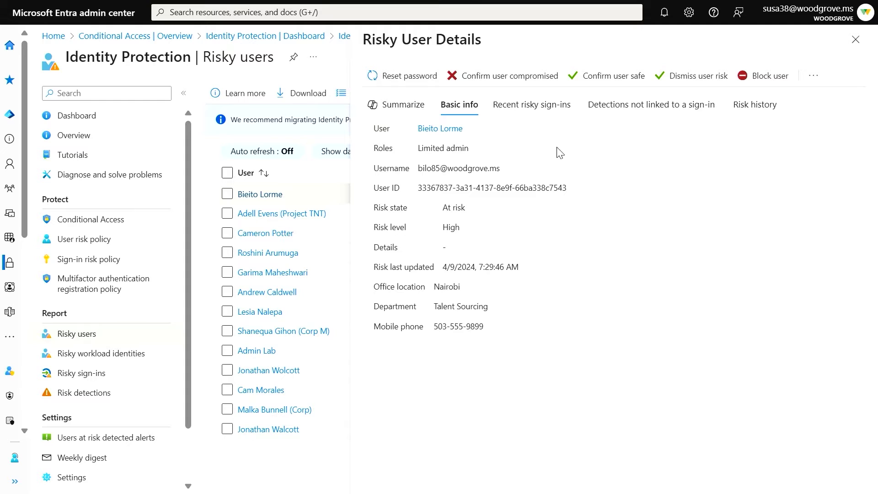
left_click(531, 111)
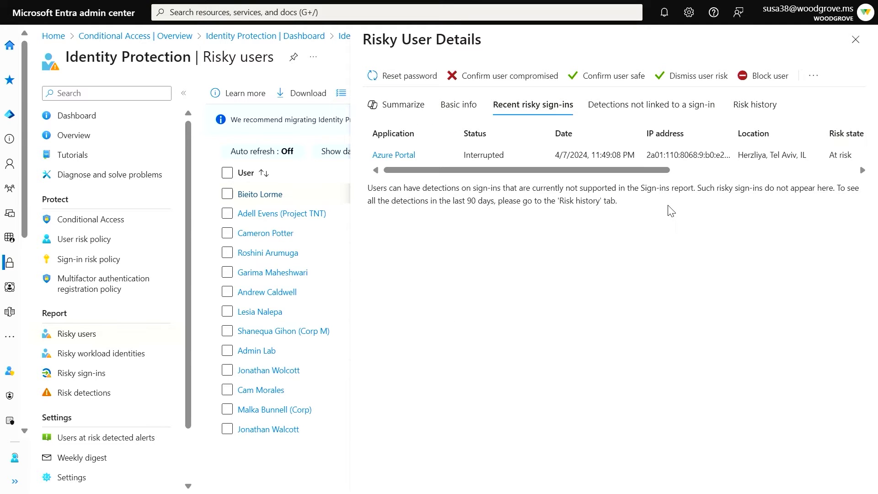
left_click(609, 110)
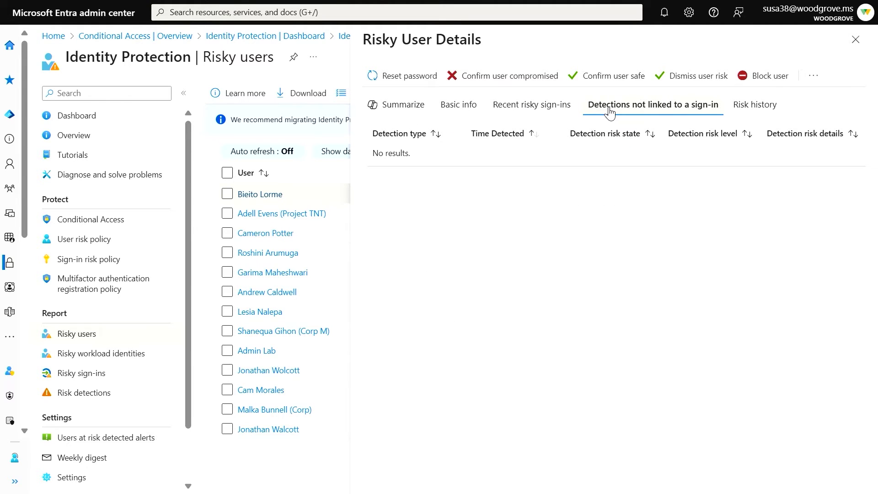
left_click(763, 113)
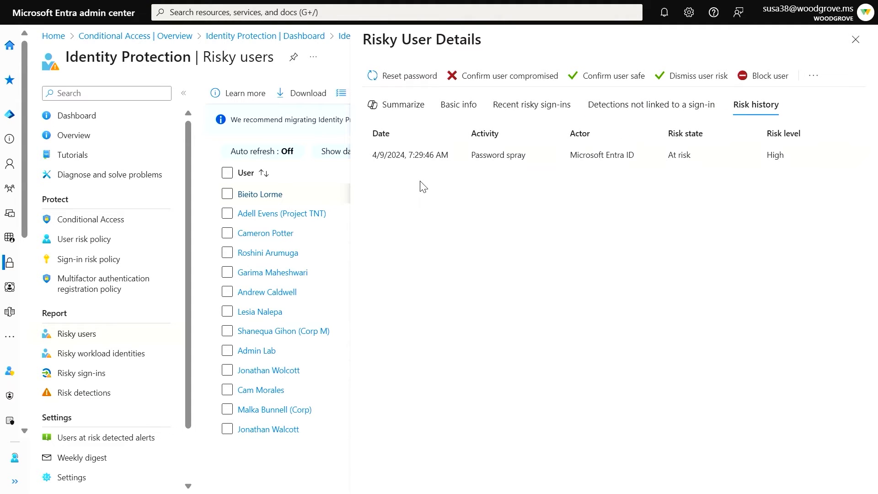
left_click(383, 110)
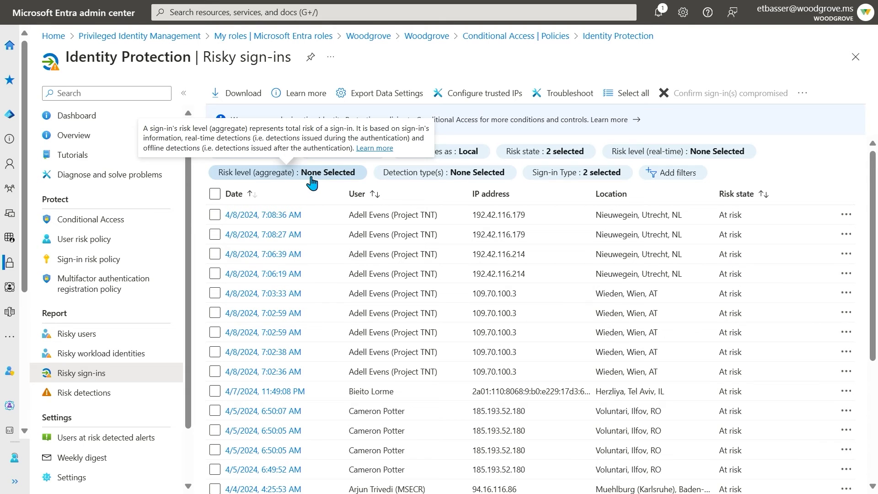
Step: Inspect the risk level and sign-in type filters, then open the 4/8/2024 7:08:36 AM sign-in
left_click(312, 179)
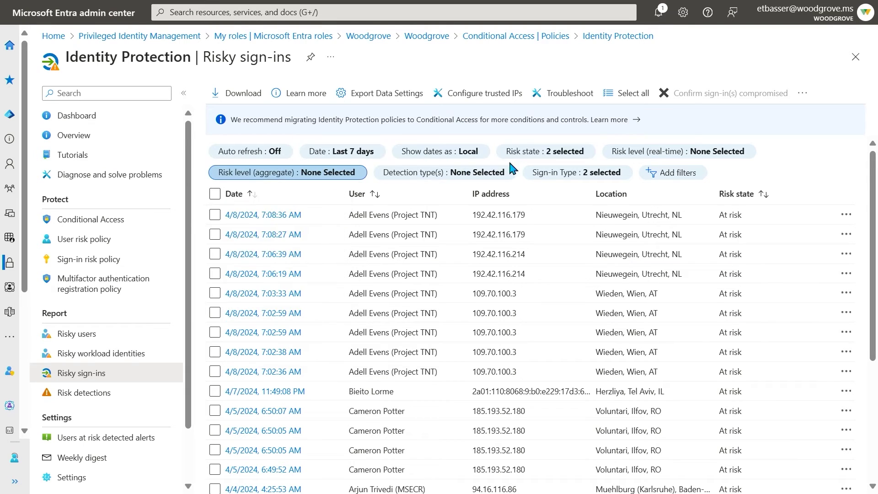
left_click(616, 158)
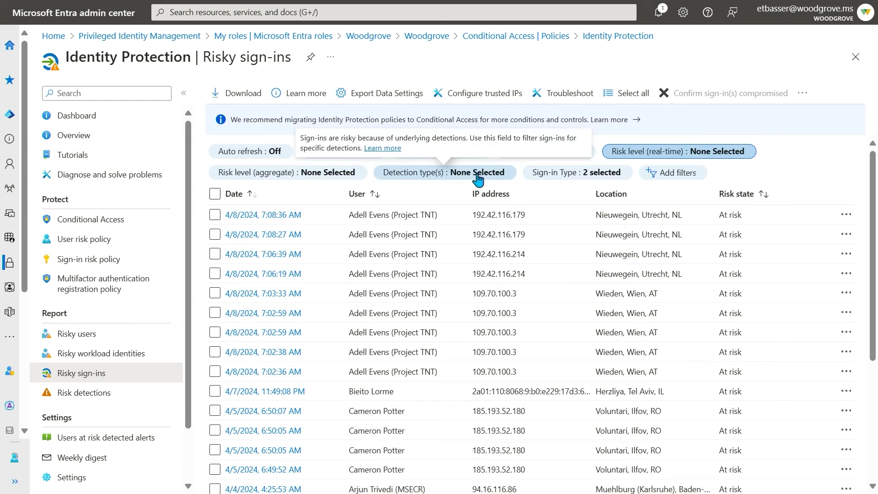
left_click(543, 173)
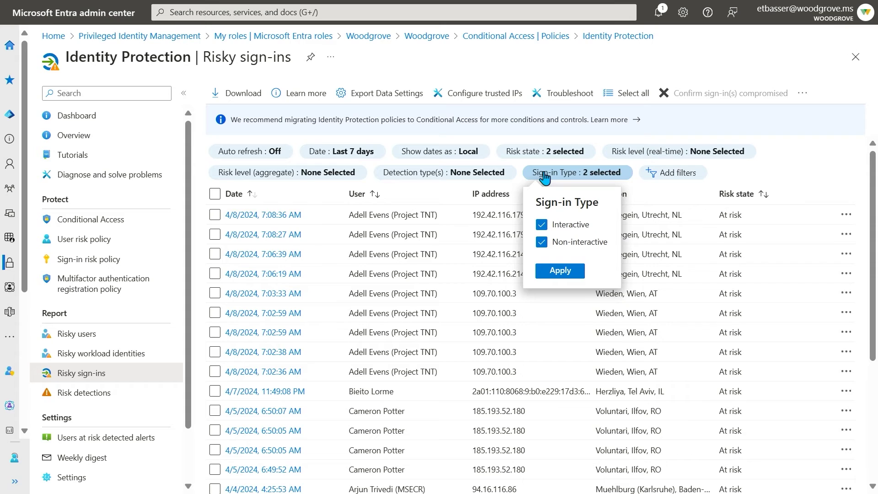
left_click(544, 176)
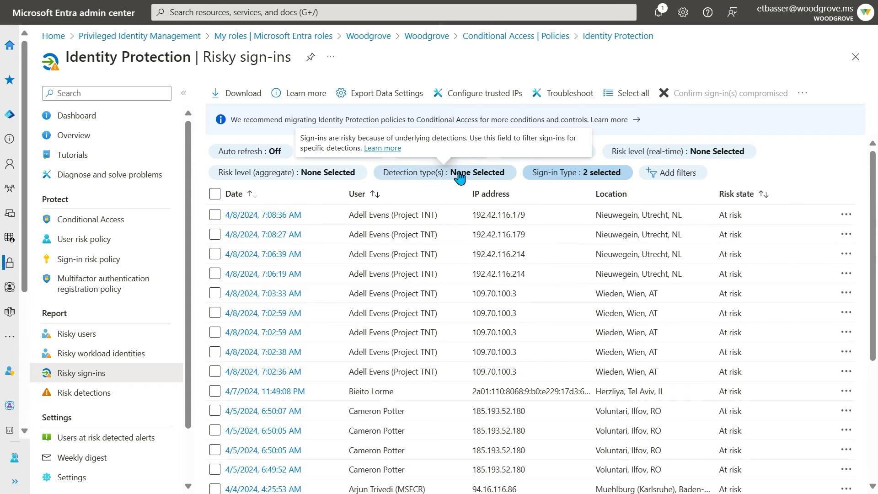
left_click(280, 216)
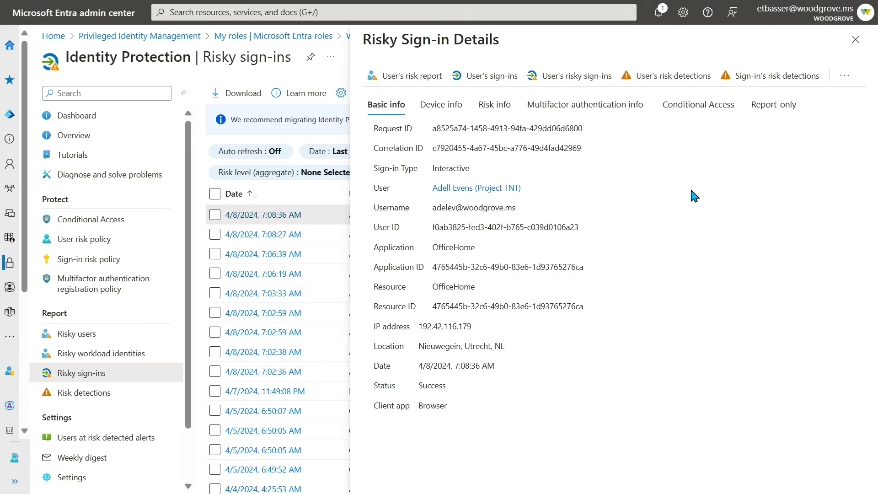
Step: Review the sign-in's device, Conditional Access and anonymous IP detection details, then open Risky workload identities
left_click(459, 106)
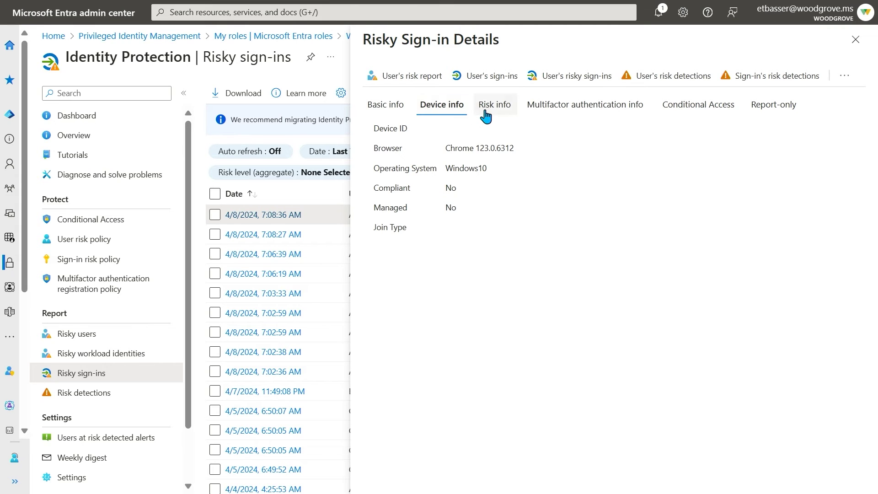
left_click(684, 110)
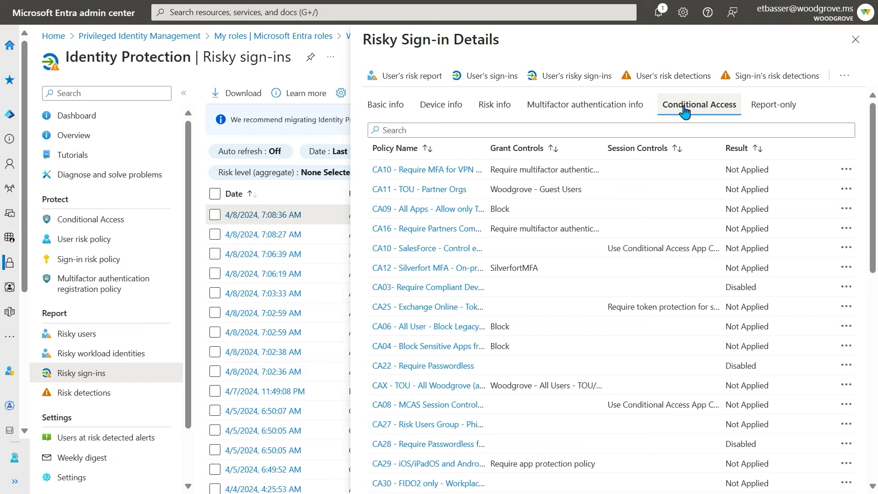
left_click(502, 109)
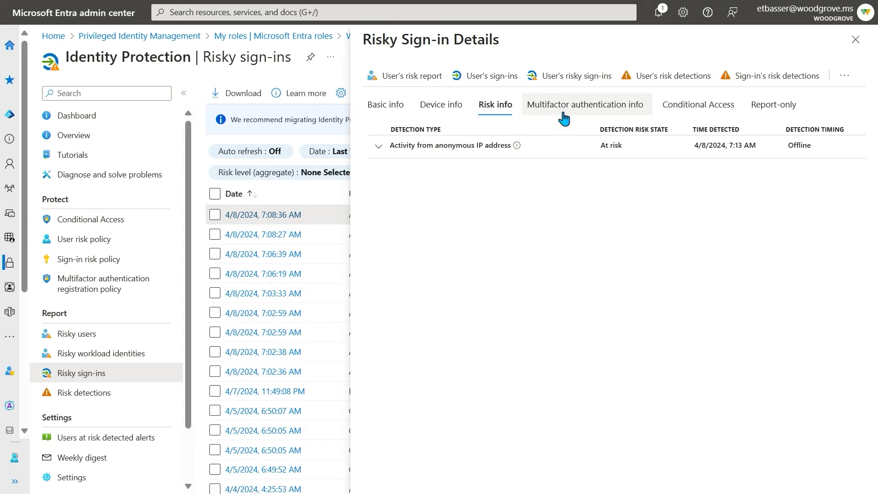
left_click(378, 148)
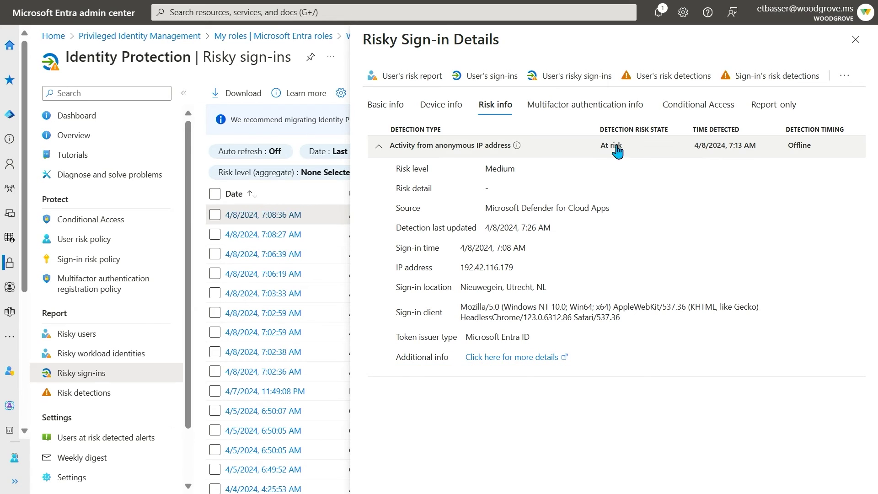
left_click(845, 75)
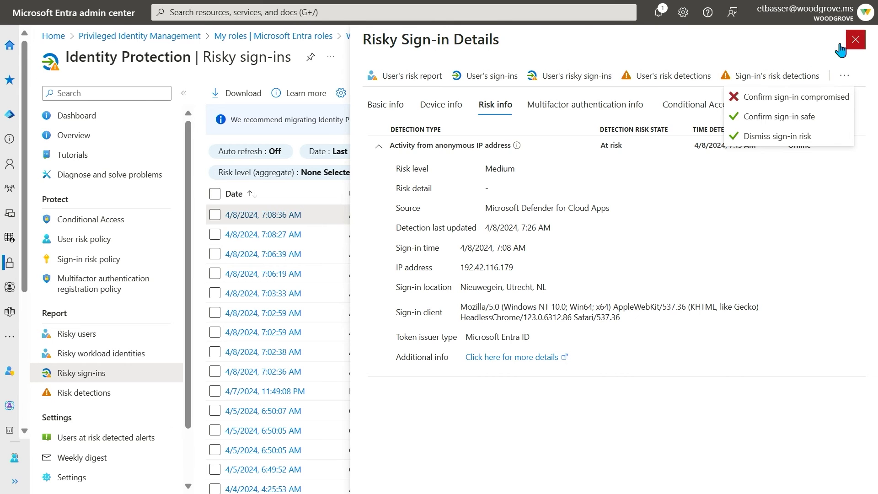
left_click(855, 39)
left_click(100, 352)
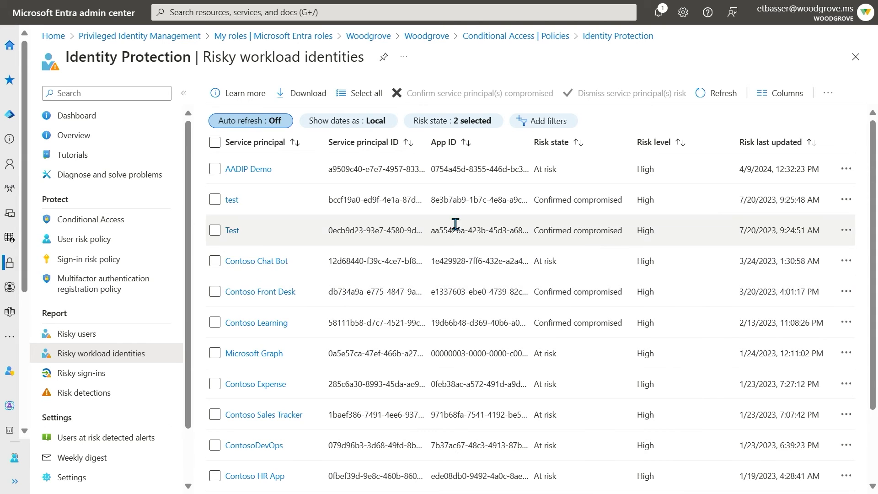
Step: Check the risk state filter, then view AADIP Demo's risk history and its actions menu
left_click(470, 124)
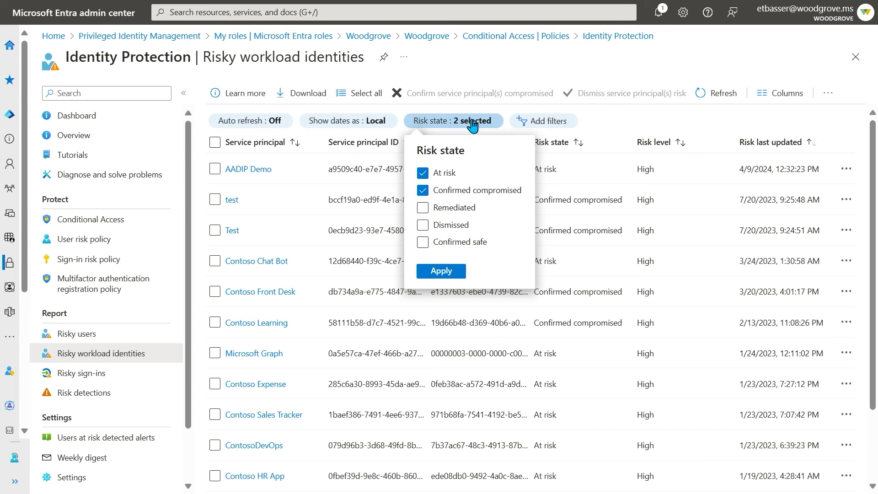
left_click(261, 171)
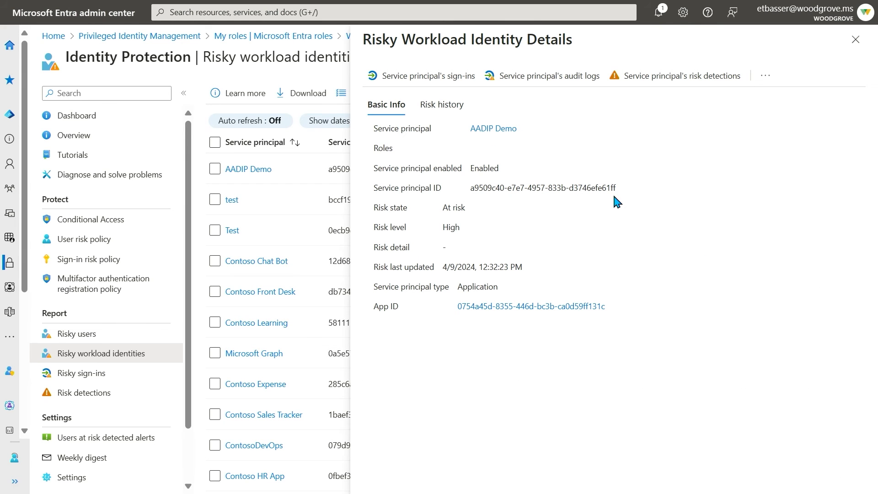
left_click(452, 108)
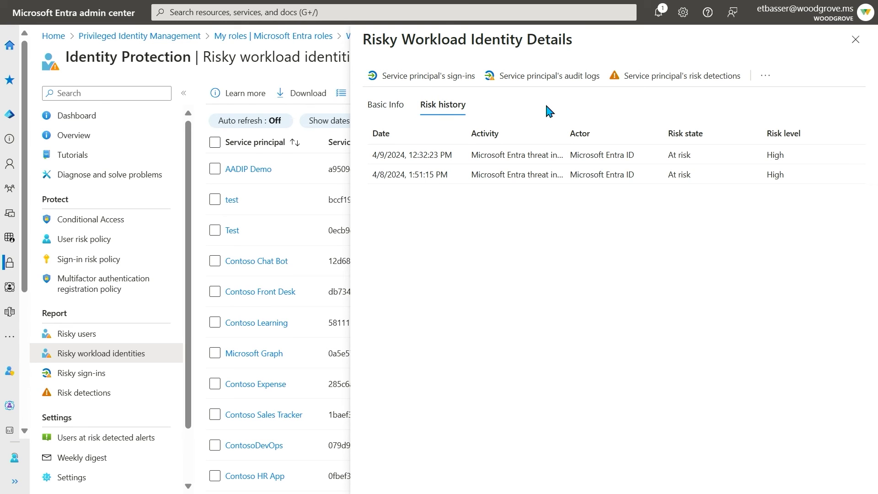
left_click(767, 78)
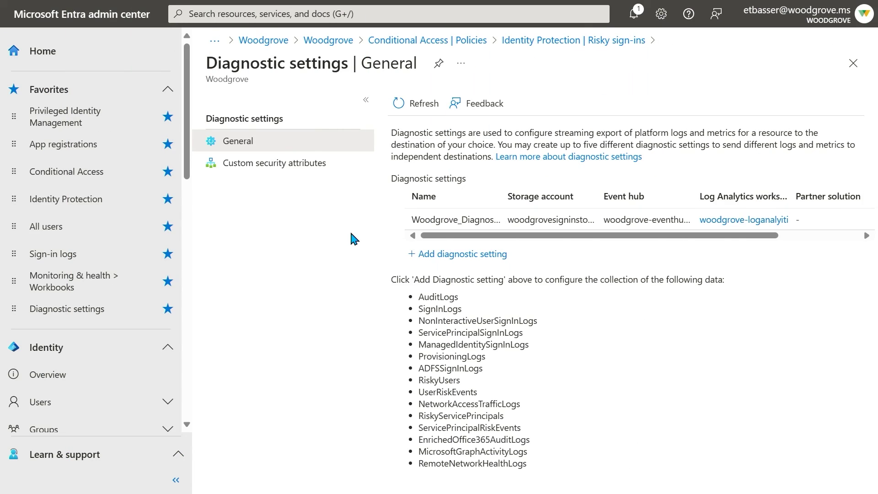
Step: Add a diagnostic setting and tick RiskyUsers, UserRiskEvents, RiskyServicePrincipals and ServicePrincipalRiskEvents
left_click(429, 254)
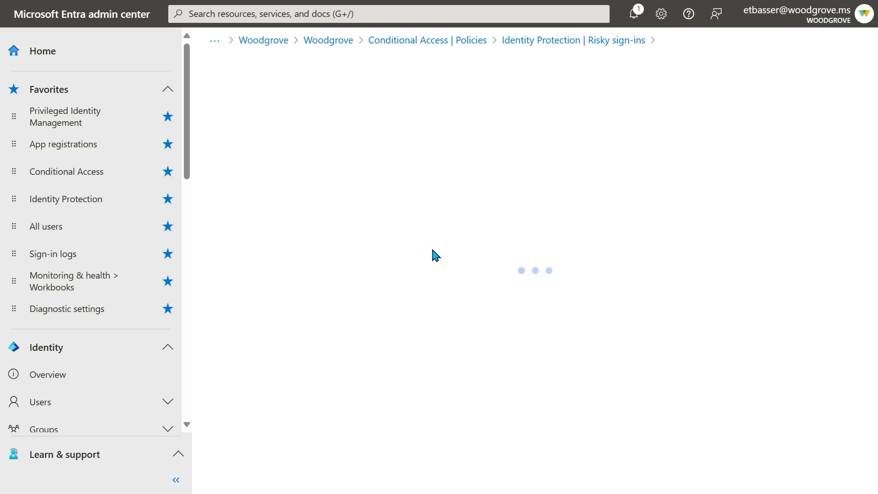
scroll(475, 242, "down", 6)
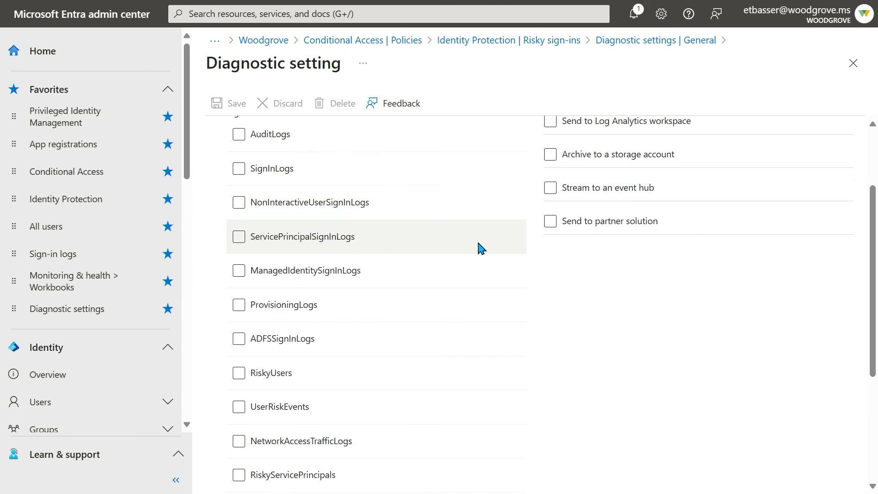
left_click(238, 200)
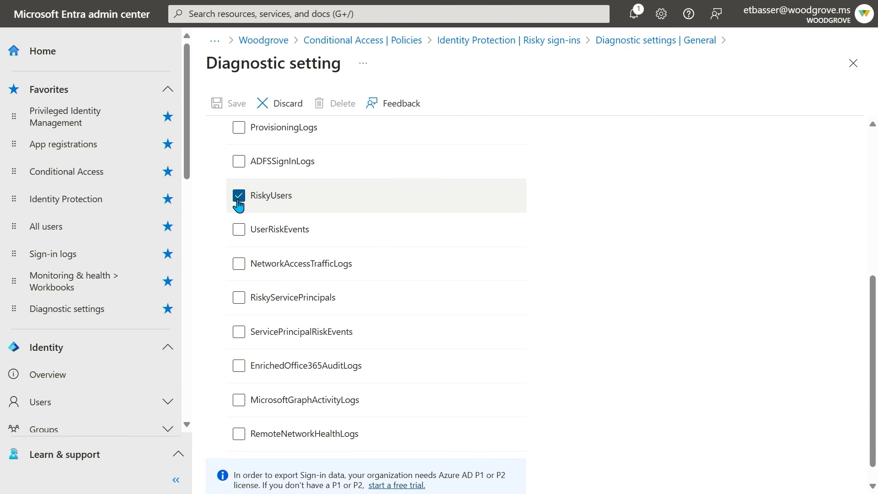
left_click(238, 230)
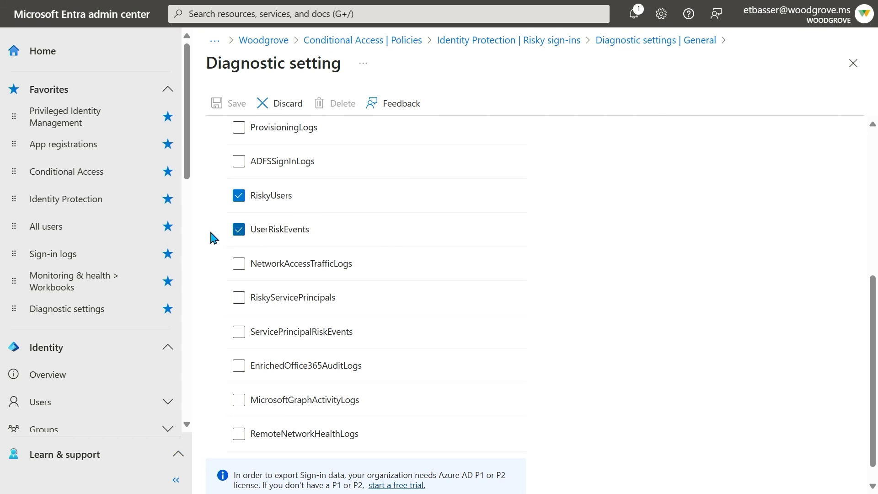
left_click(239, 302)
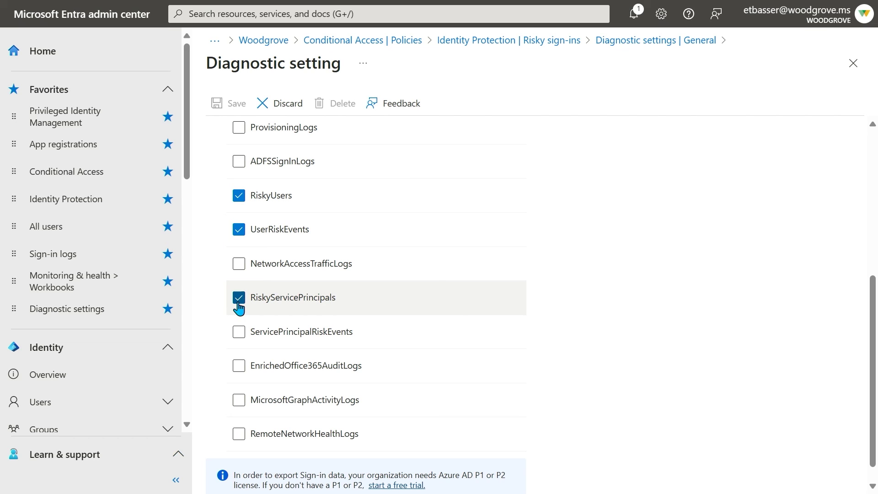
left_click(238, 331)
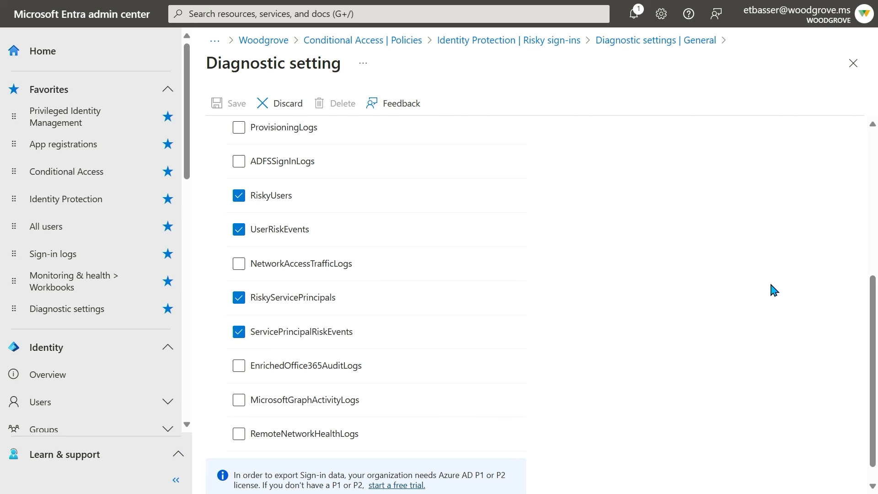